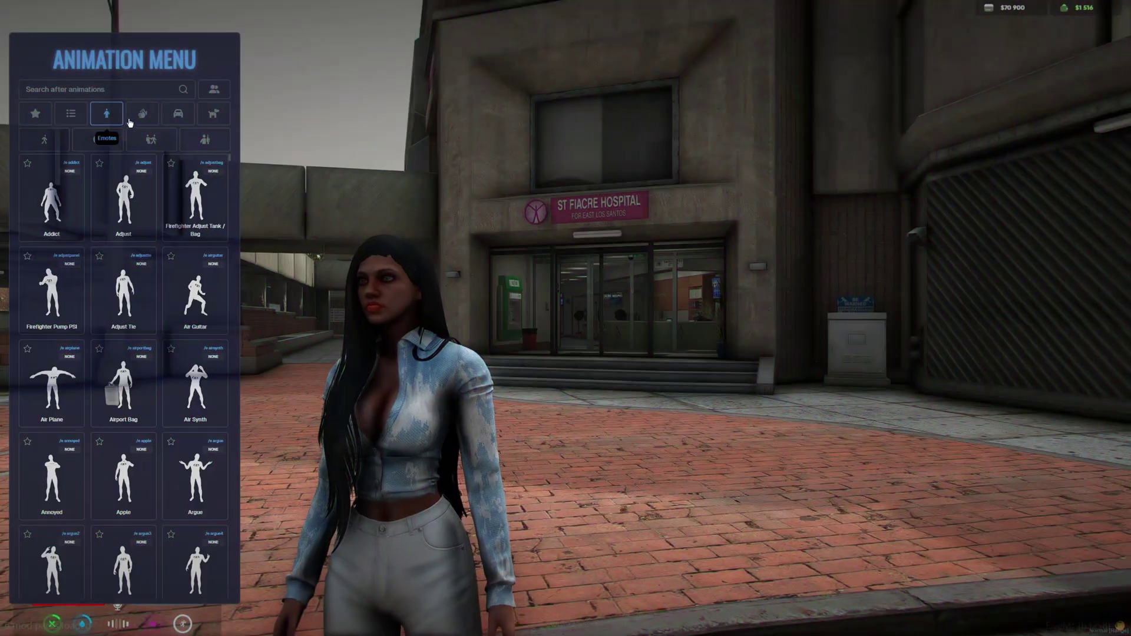
Preview the animation menu's Dances, In Vehicle and Expressions categories, holstering the pistol midway.
left_click(145, 120)
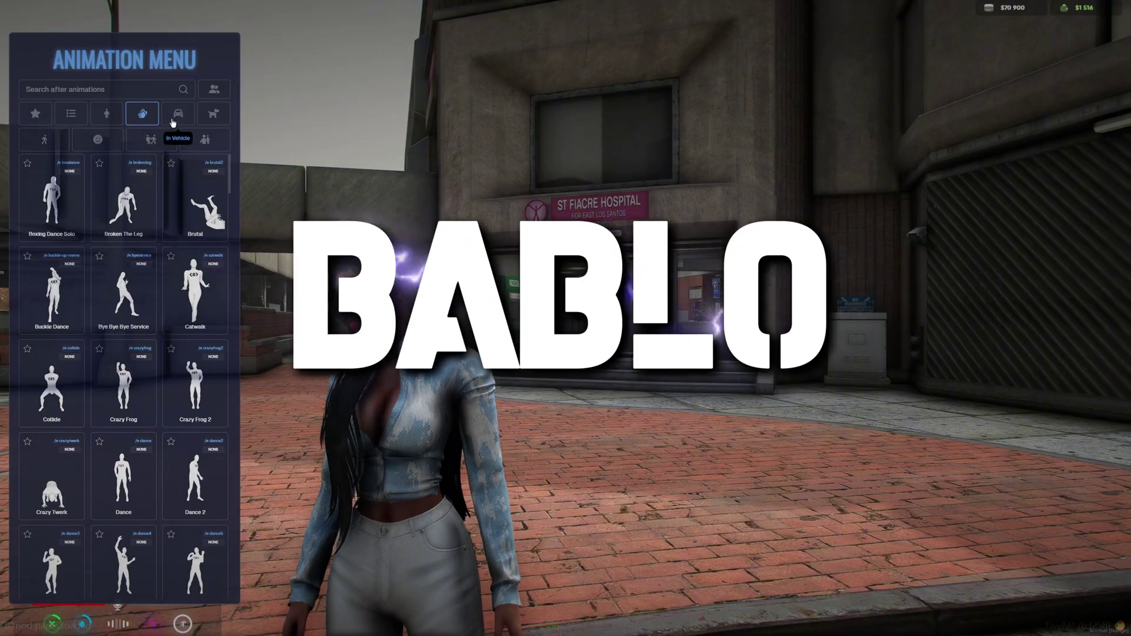
left_click(116, 141)
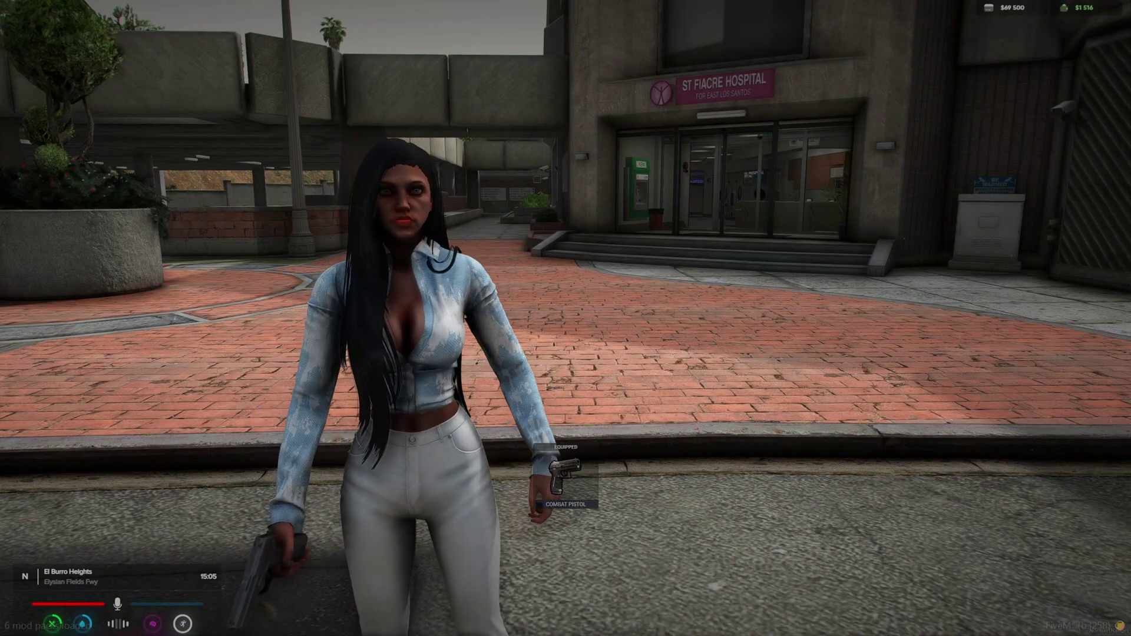
key("1")
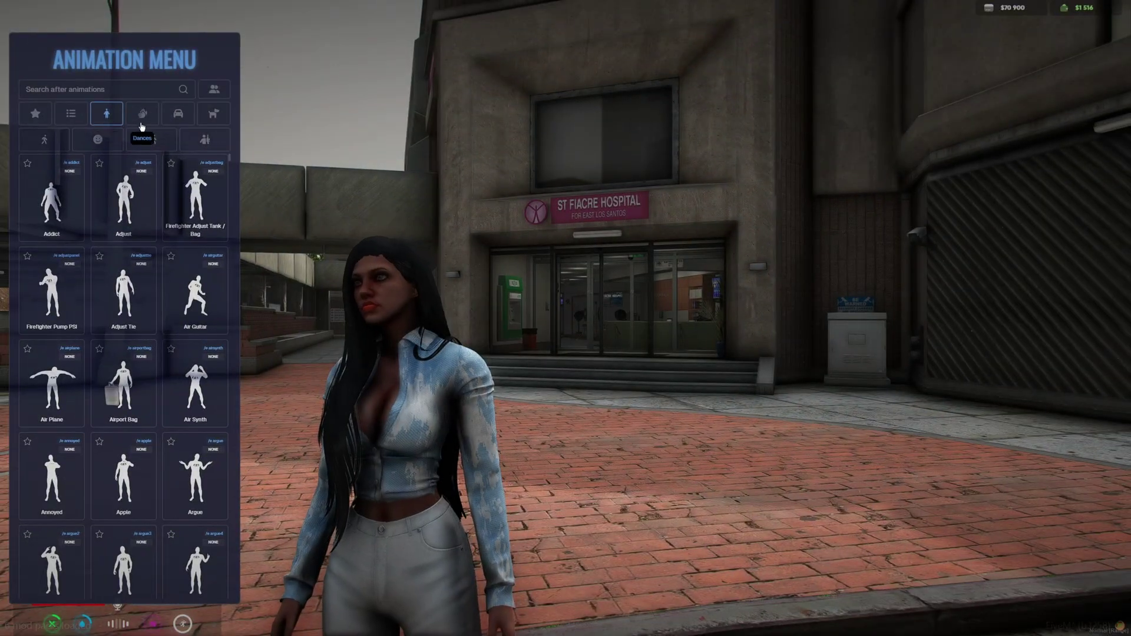
left_click(141, 125)
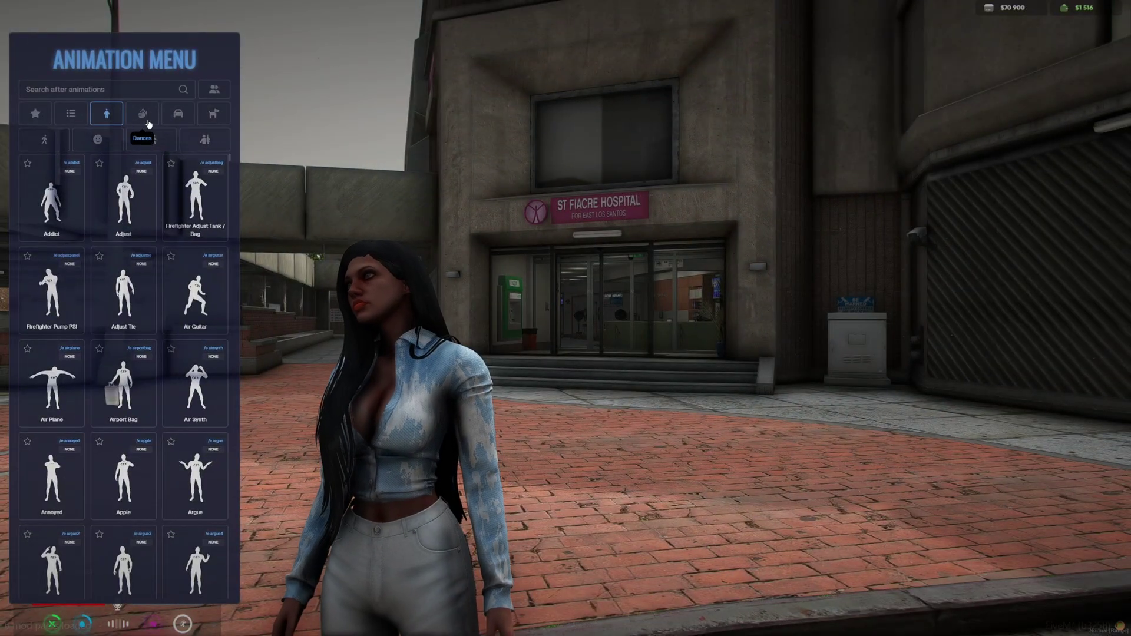
left_click(175, 118)
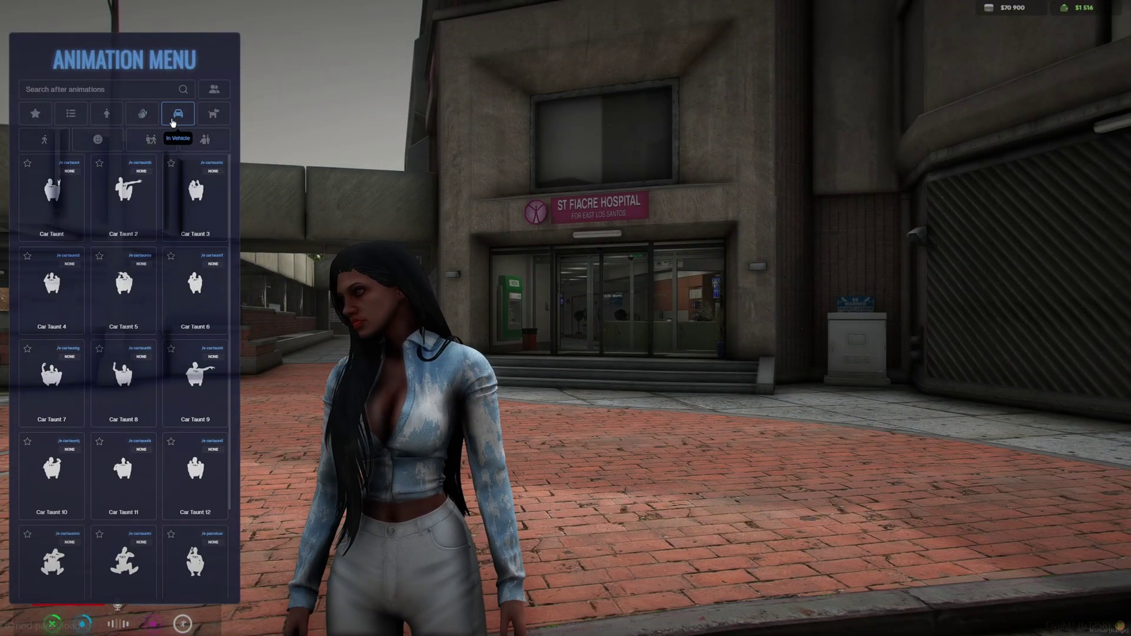
left_click(98, 141)
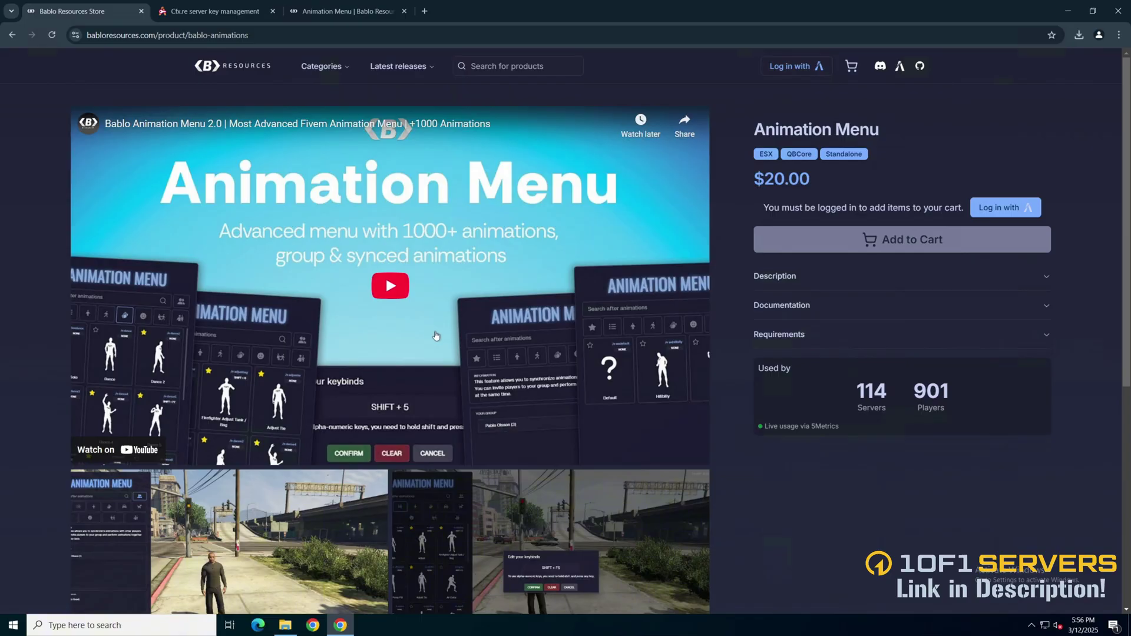
Expand the Animation Menu's Description, Documentation and Requirements, then show the Keymaster granted-assets list.
scroll(437, 334, "down", 5)
scroll(445, 431, "up", 5)
left_click(813, 283)
left_click(825, 375)
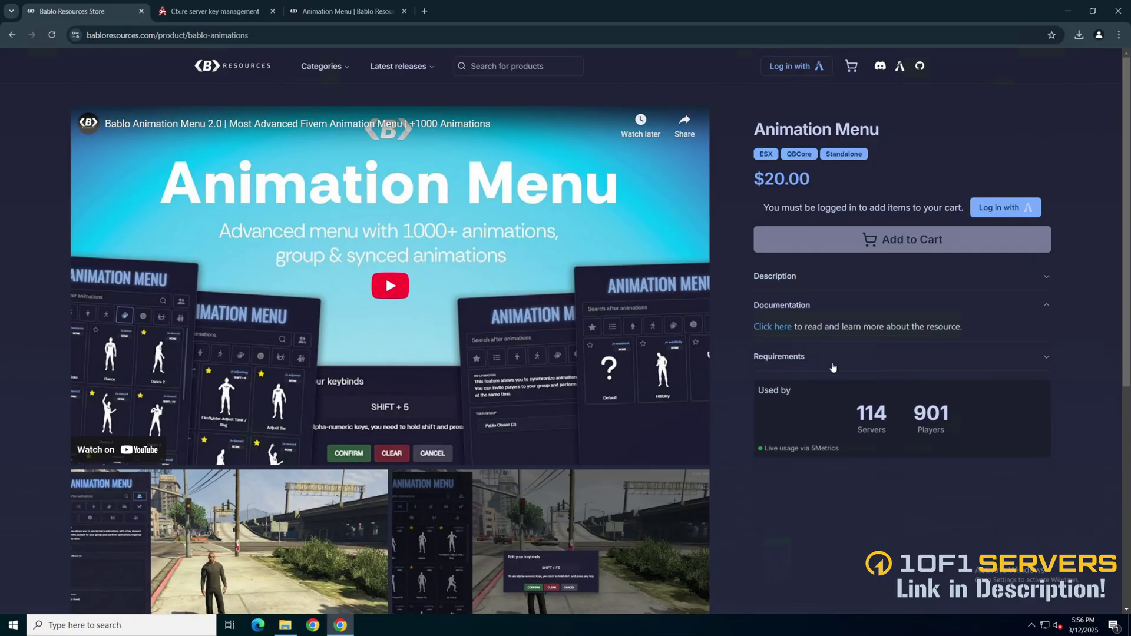
left_click(832, 360)
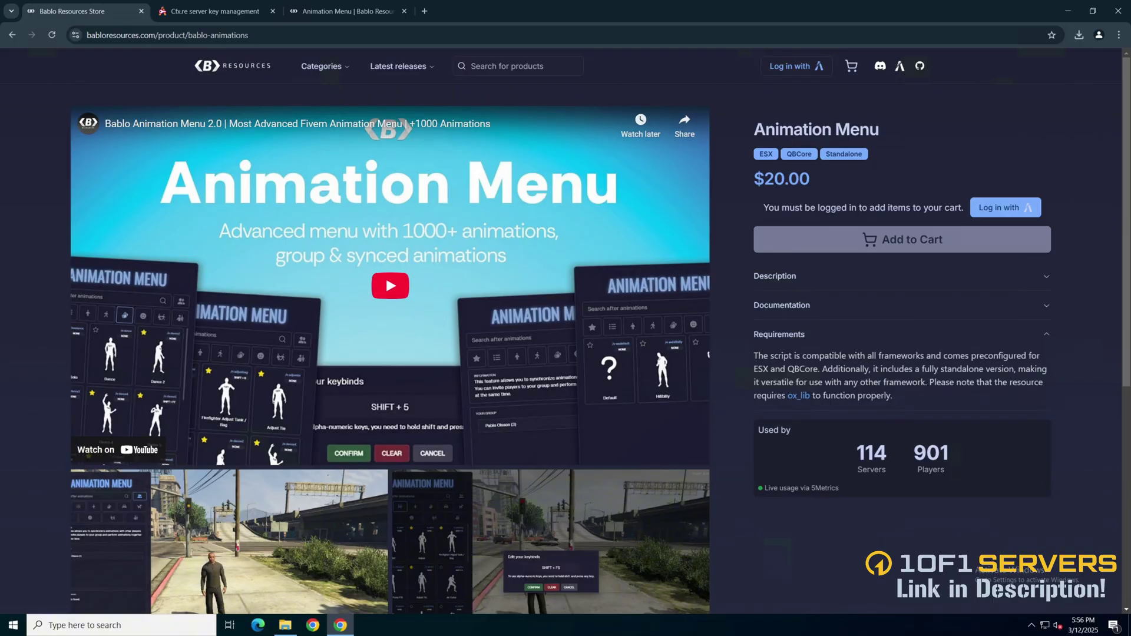
left_click(213, 10)
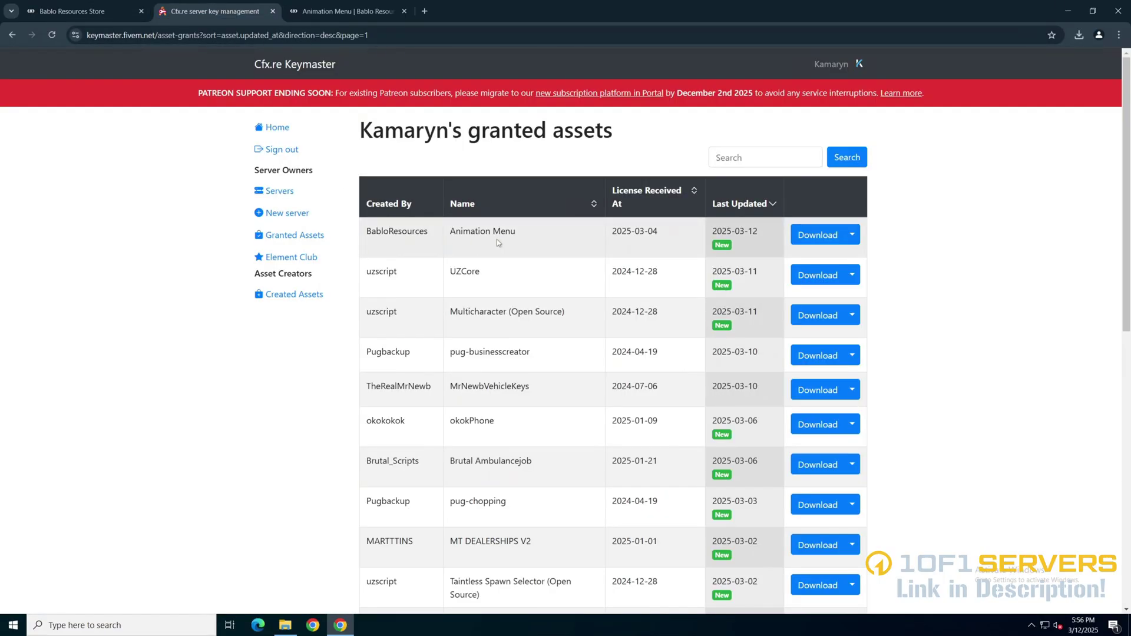
Download the Animation Menu asset as bablo-animations.pack.zip from Keymaster.
left_click(815, 241)
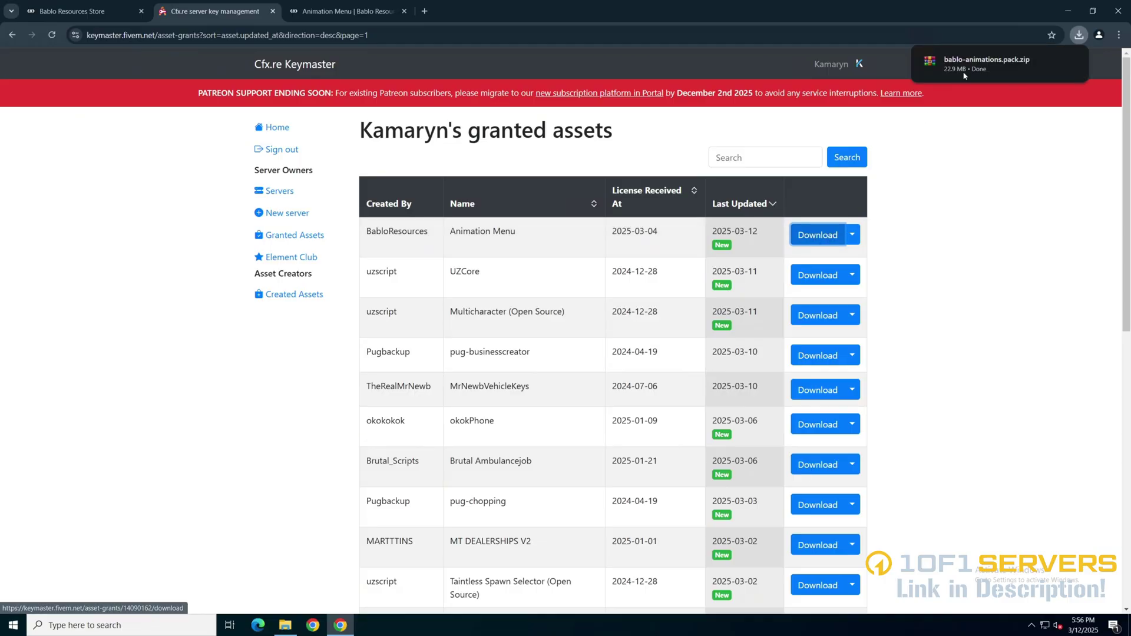
Extract the bablo-animations folder from WinRAR into QBCoreFramework_C93F9D.base\resources.
left_click(285, 625)
double_click(377, 323)
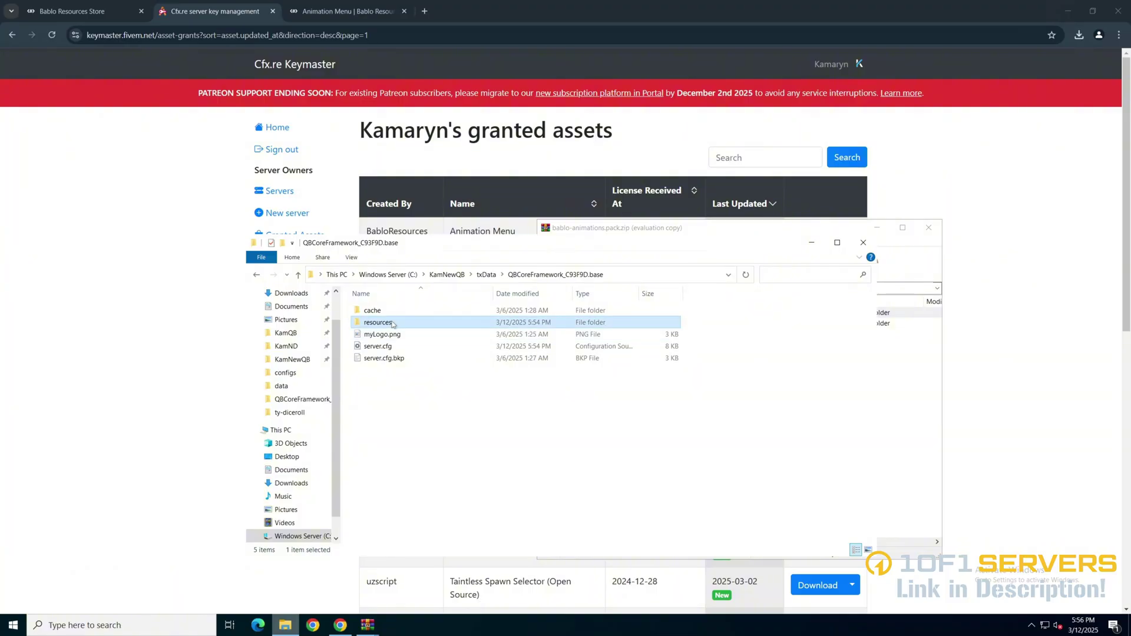
left_click_drag(453, 239, 265, 233)
left_click(695, 365)
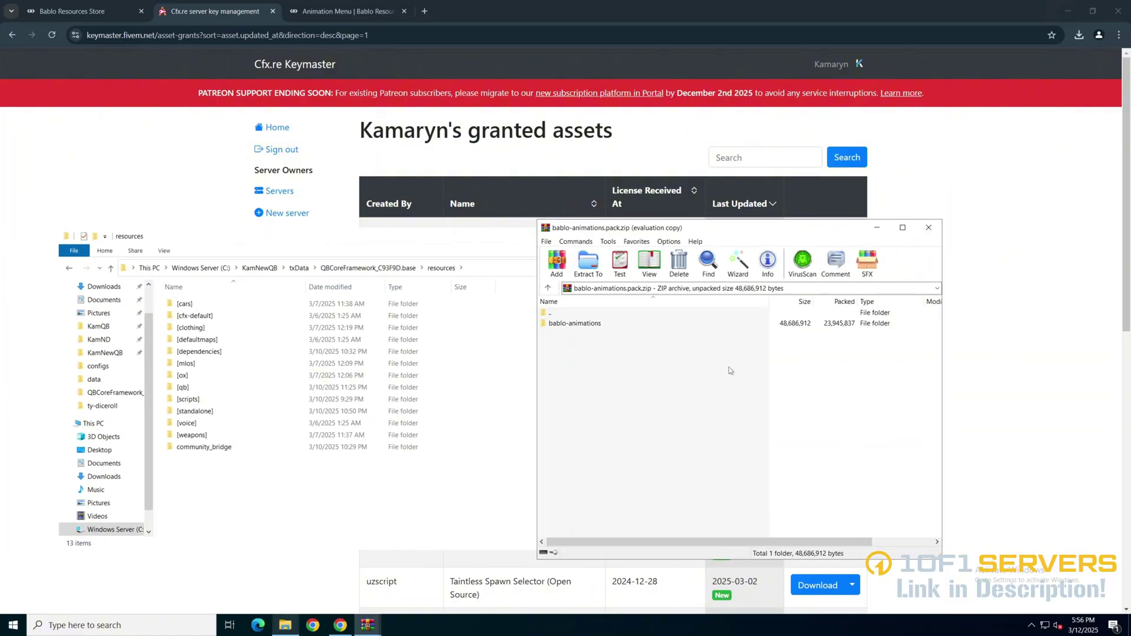
left_click_drag(580, 324, 285, 483)
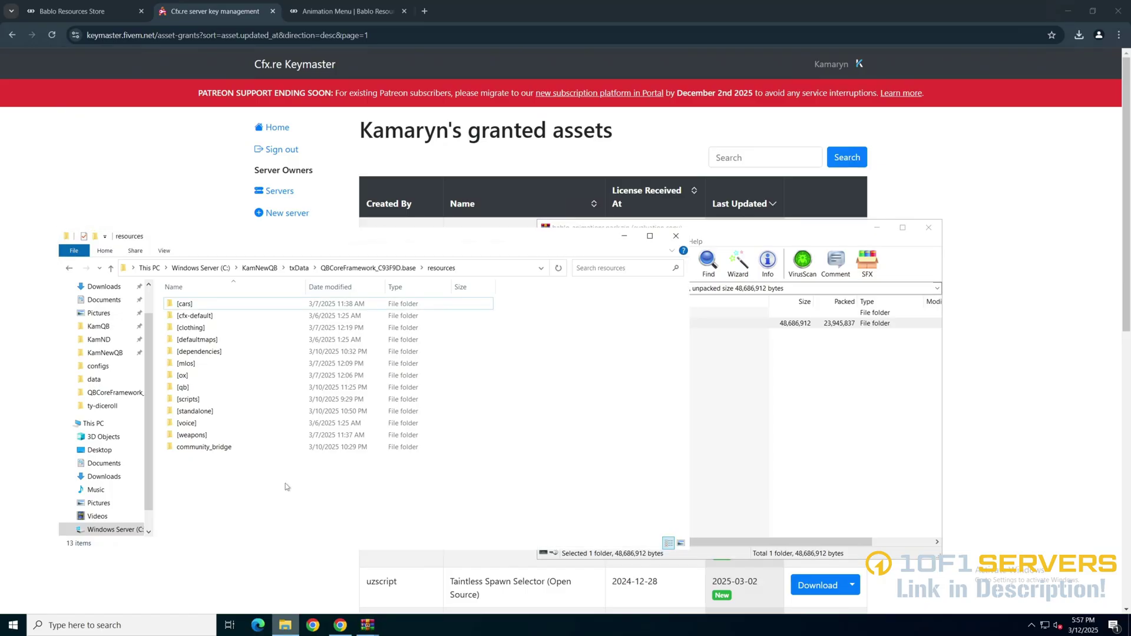
Keep the bablo-animations folder name and open the base folder's server.cfg.
left_click(208, 450)
key("ctrl+c")
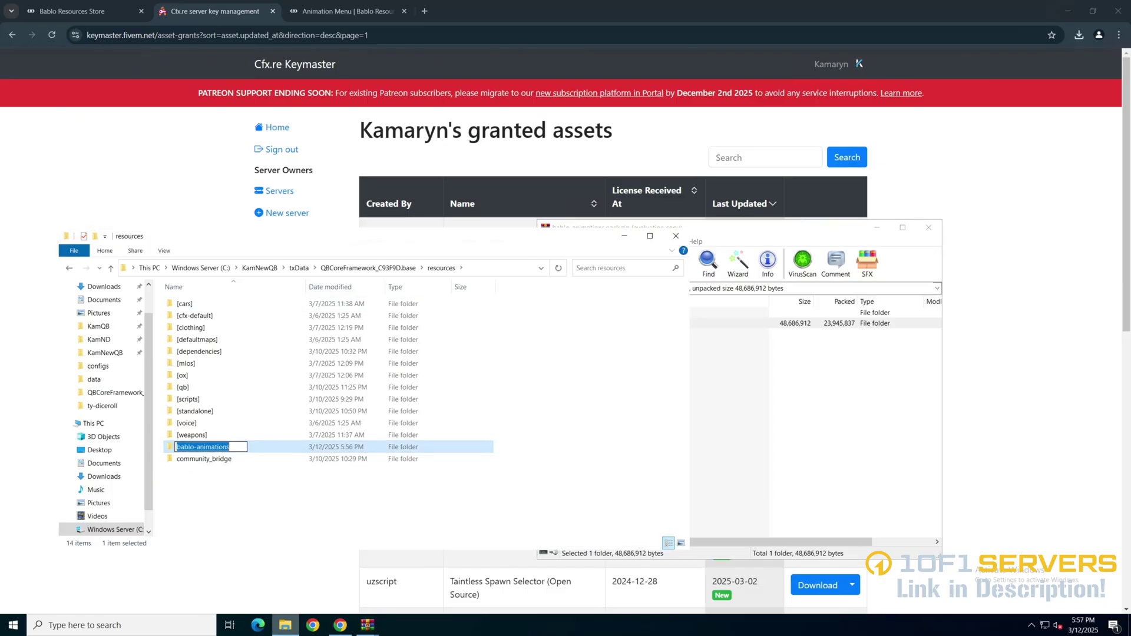
left_click(249, 489)
left_click(357, 270)
double_click(217, 340)
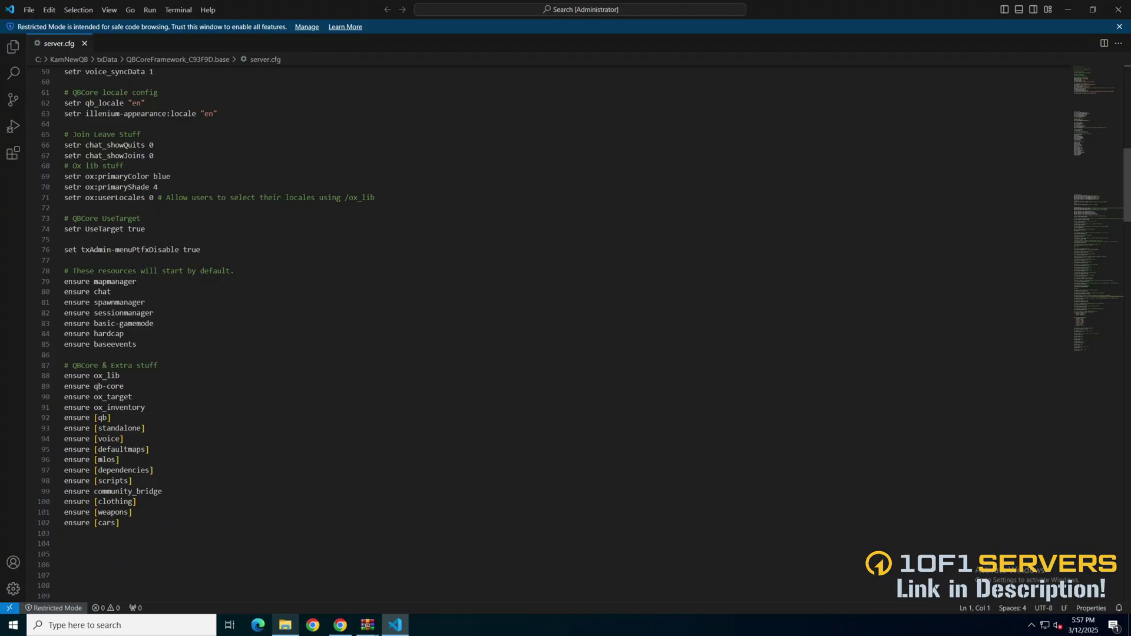
Add an 'ensure bablo-animations' line below ensure [cars] in server.cfg and save.
left_click(136, 522)
key("Return")
type("ensure")
key("ctrl+v")
left_click(29, 9)
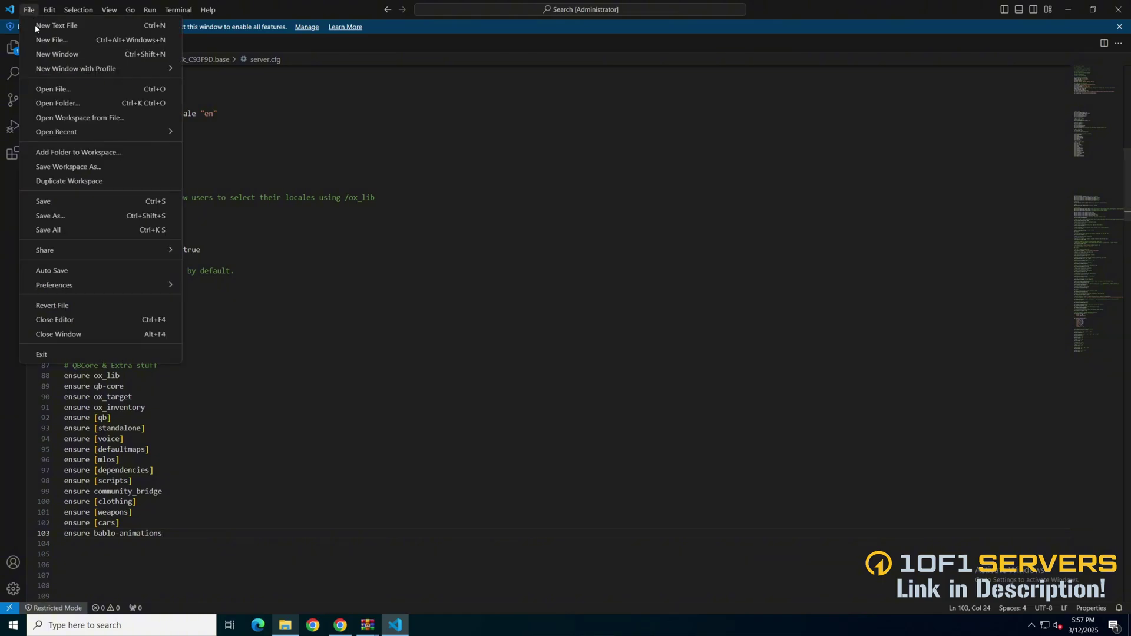
left_click(60, 203)
On the docs site, expand the FAQ answers on the animation list, adding animations and color theme.
left_click(340, 625)
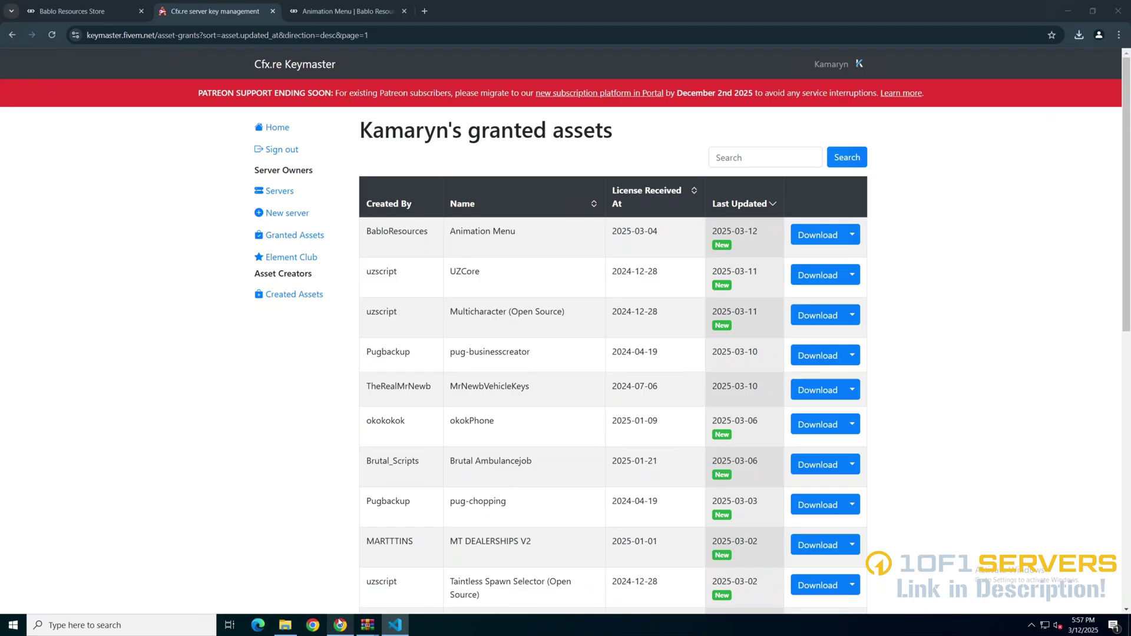
left_click(315, 13)
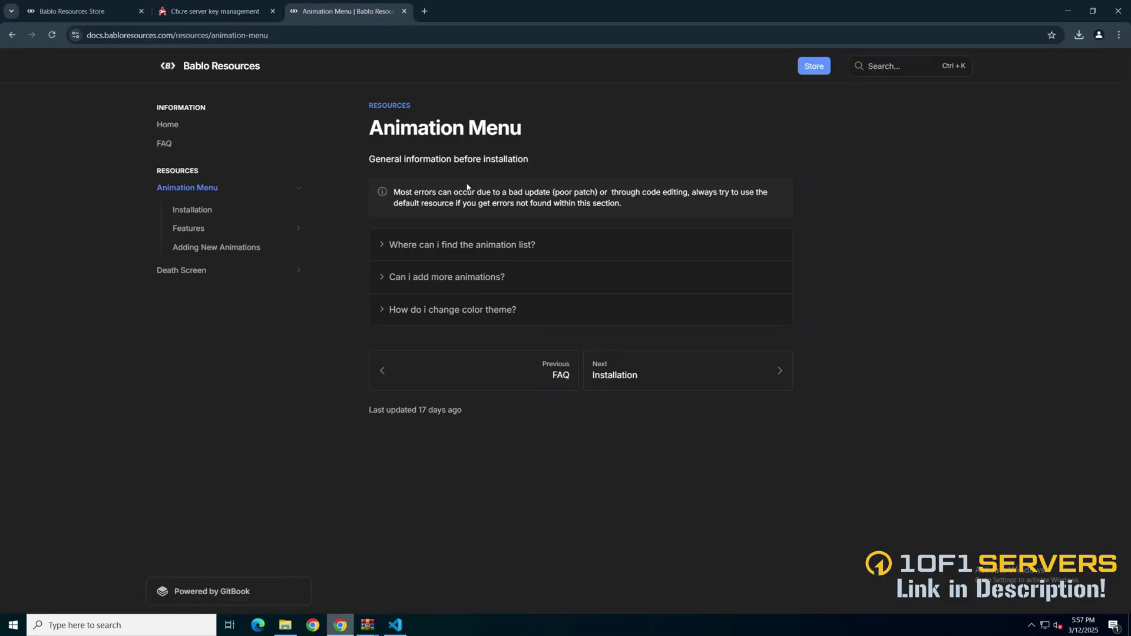
left_click(467, 245)
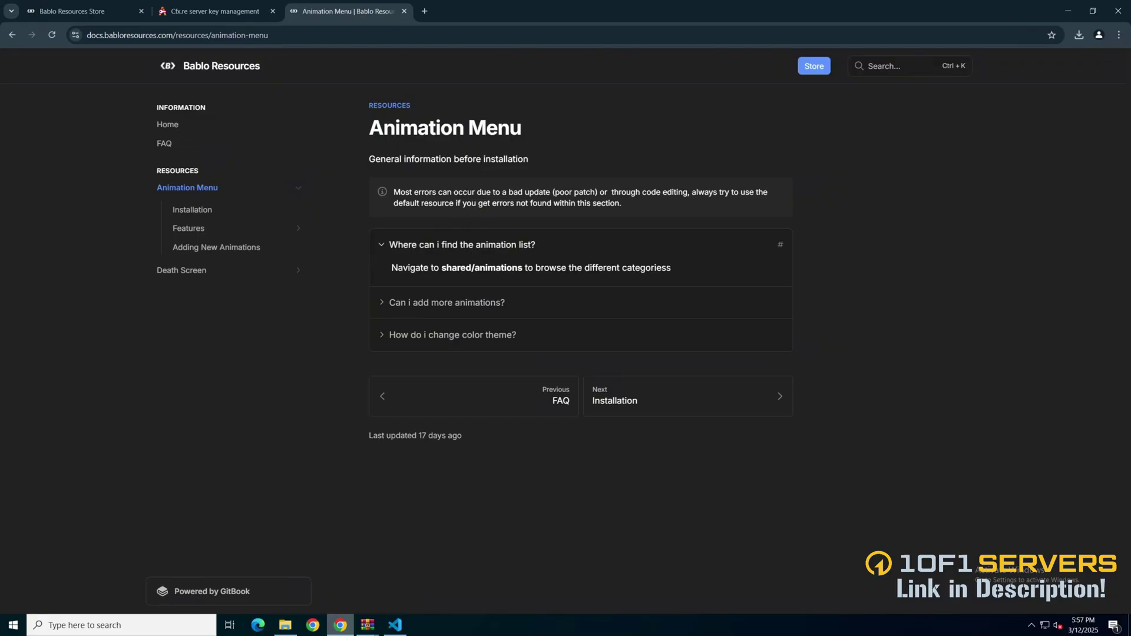
left_click(480, 302)
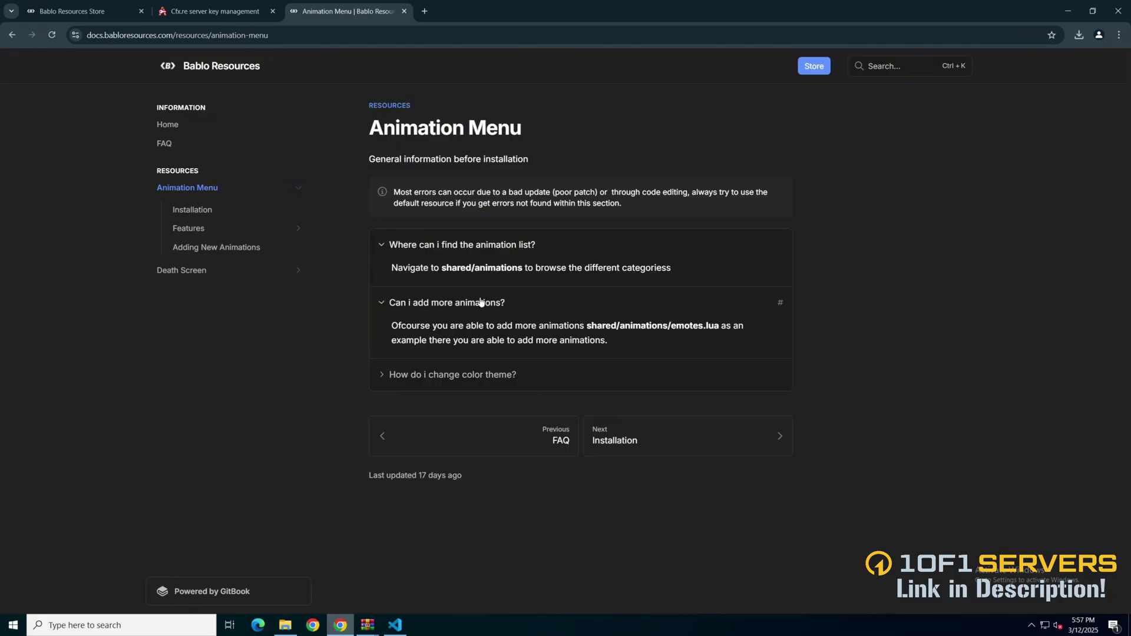
left_click(493, 375)
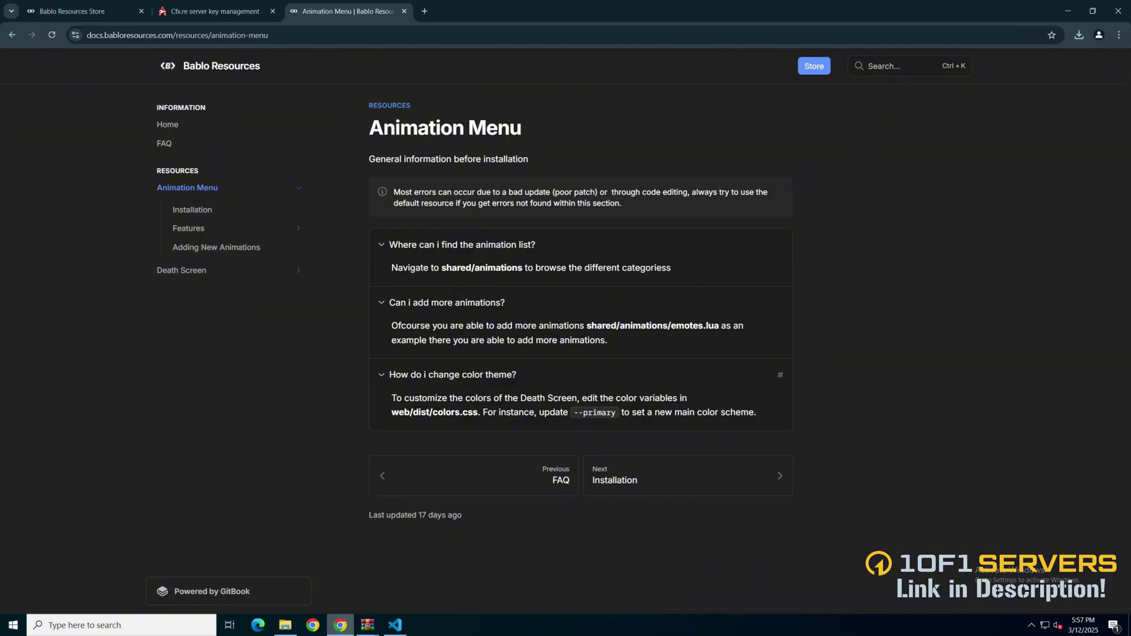
Browse the Installation, Features, Client and Server Exports, and Client Events doc pages.
left_click(227, 210)
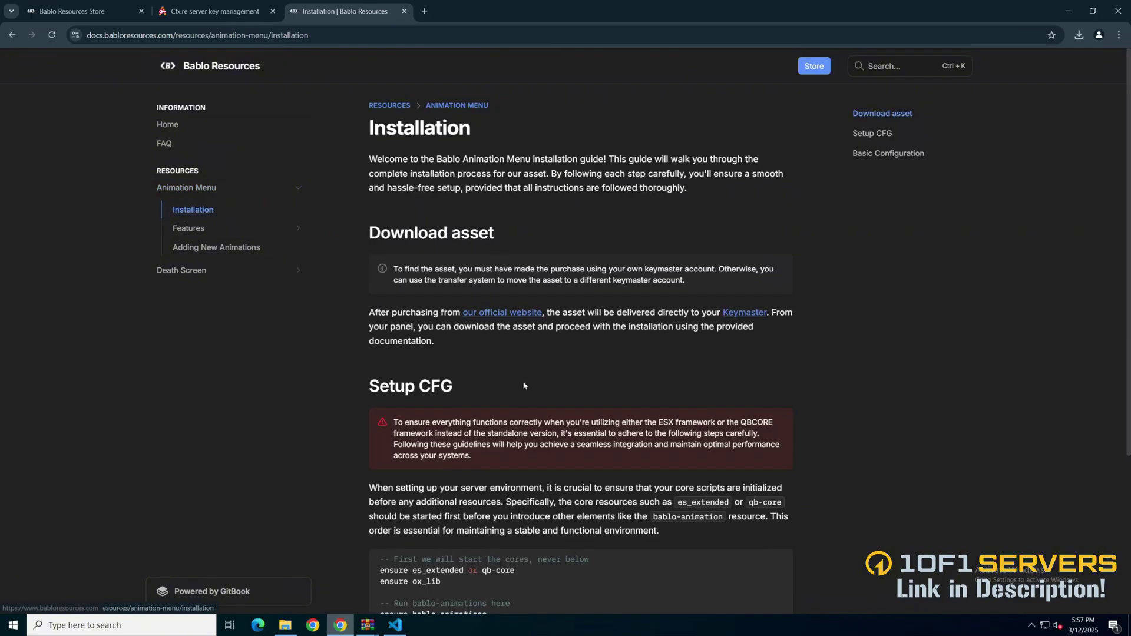
scroll(523, 386, "down", 3)
scroll(523, 386, "up", 2)
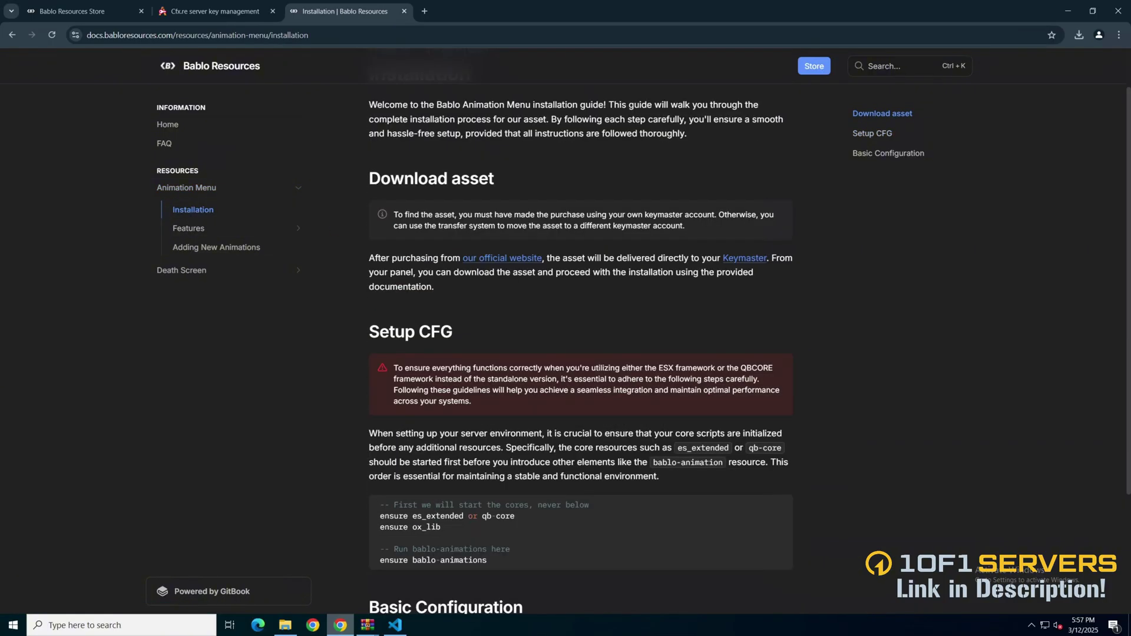
left_click(190, 228)
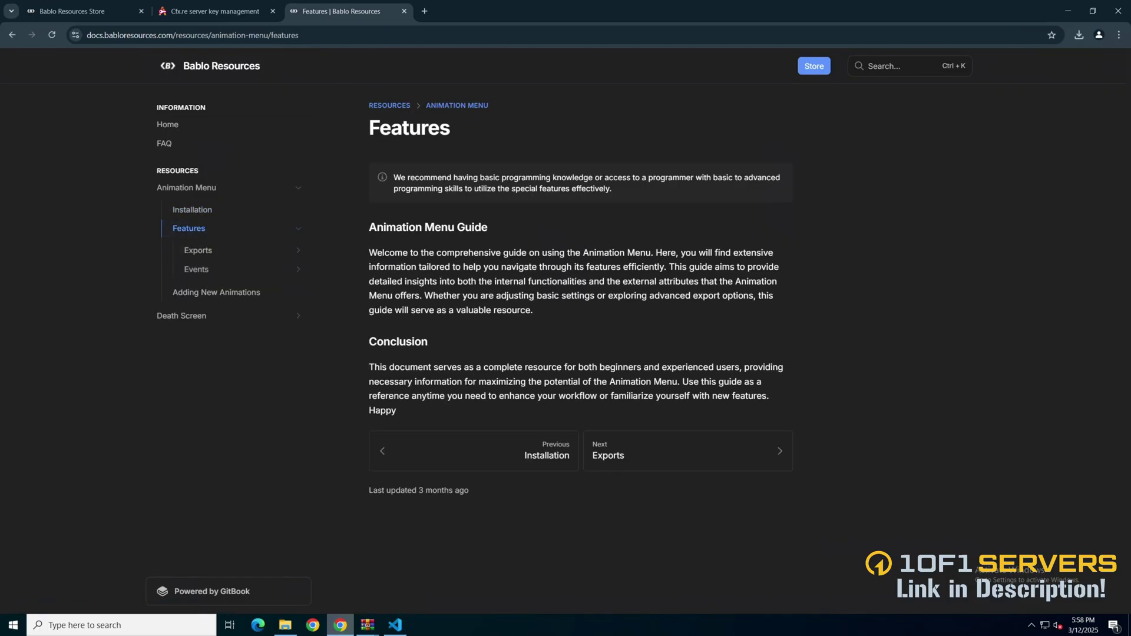
left_click(241, 253)
left_click(244, 276)
left_click(243, 293)
left_click(240, 314)
left_click(233, 336)
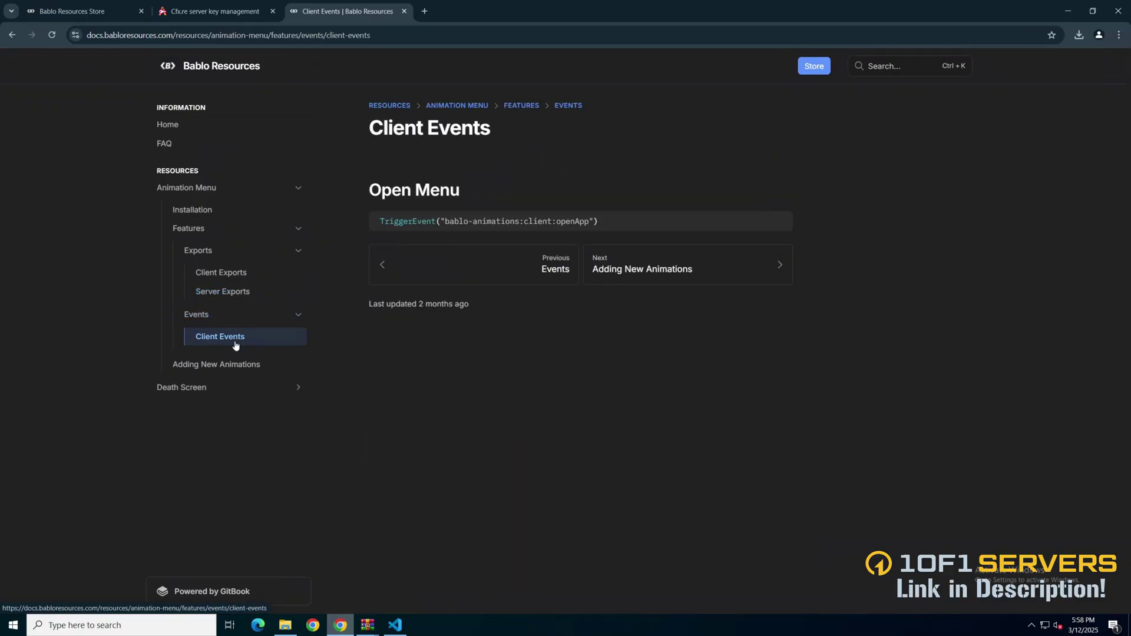
Open the Adding New Animations page and view its Animation Template.
left_click(232, 364)
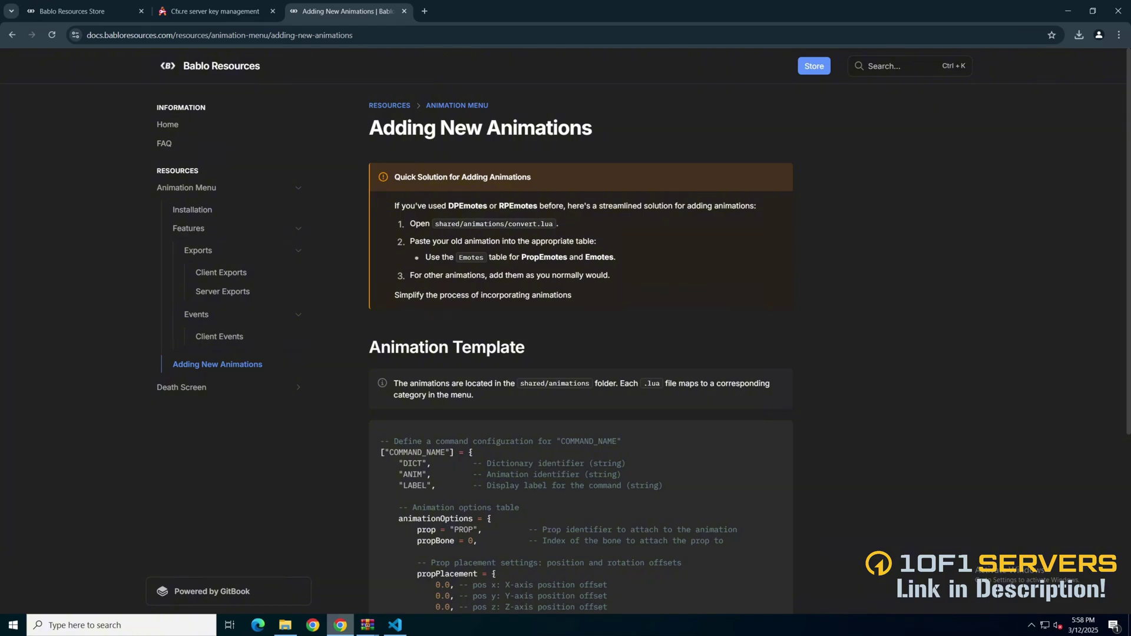
scroll(580, 347, "down", 4)
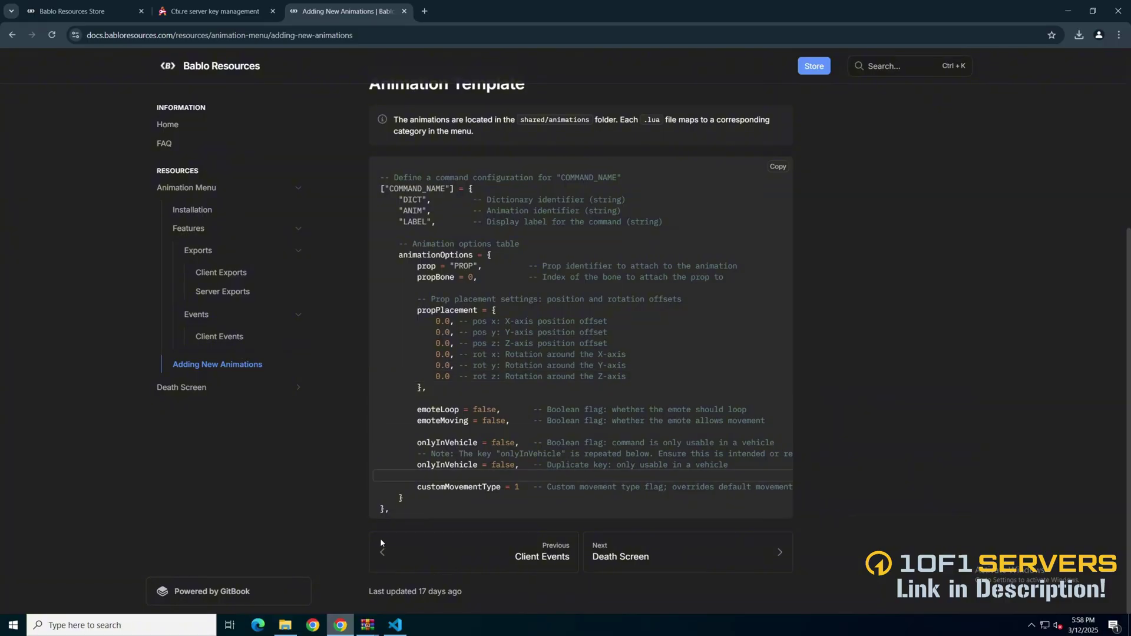
scroll(580, 347, "up", 4)
left_click(285, 625)
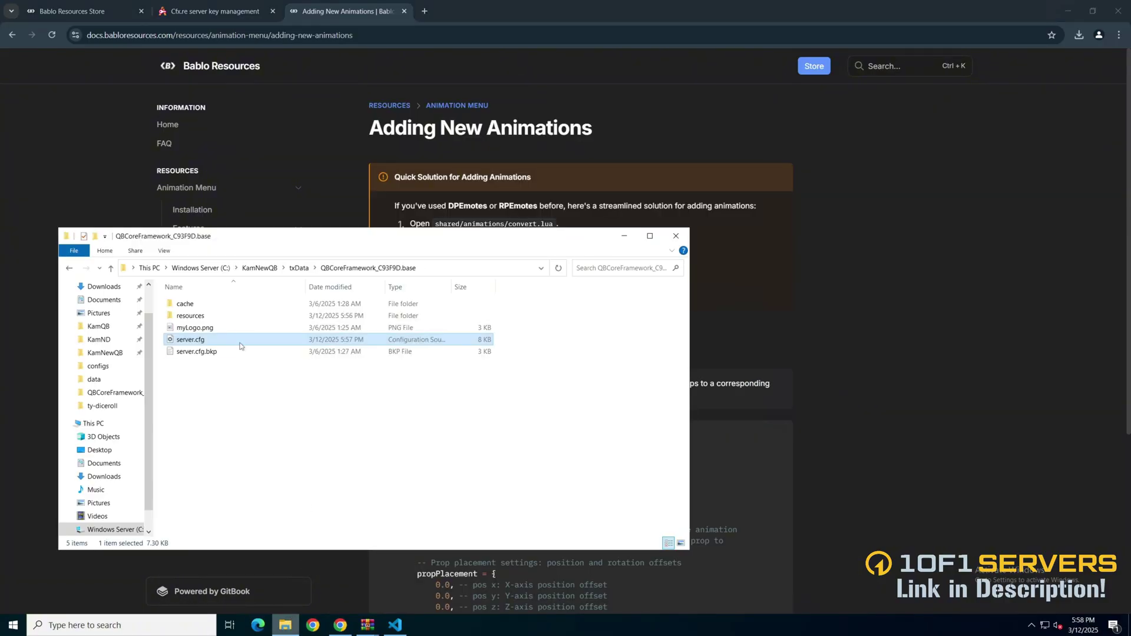
Open resources > bablo-animations > config.lua in the editor.
double_click(219, 316)
double_click(225, 446)
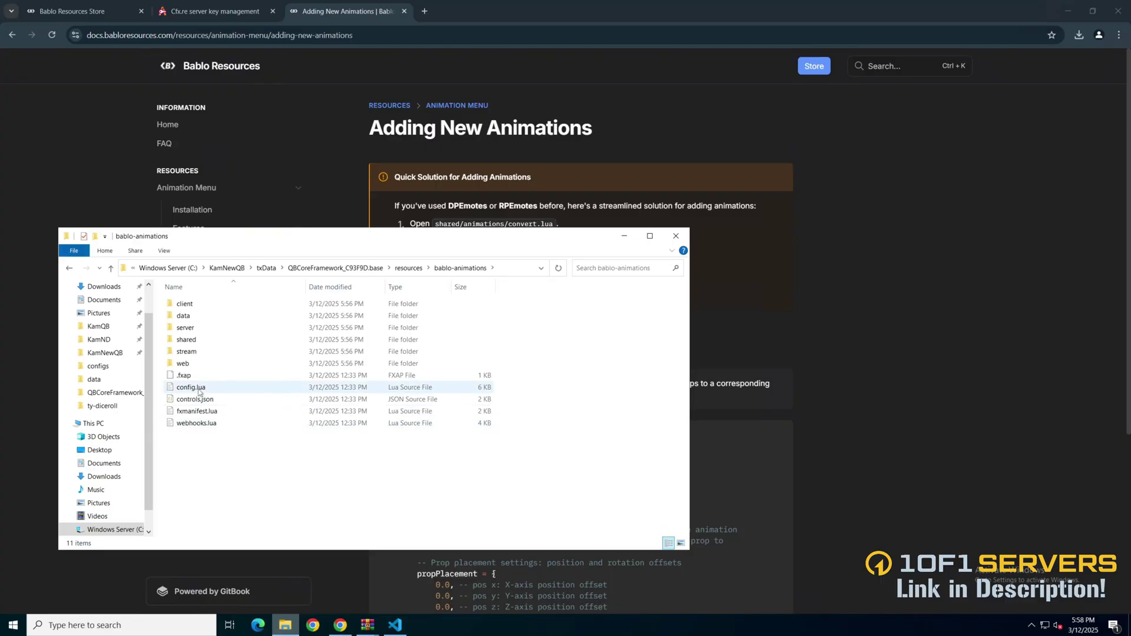
double_click(199, 391)
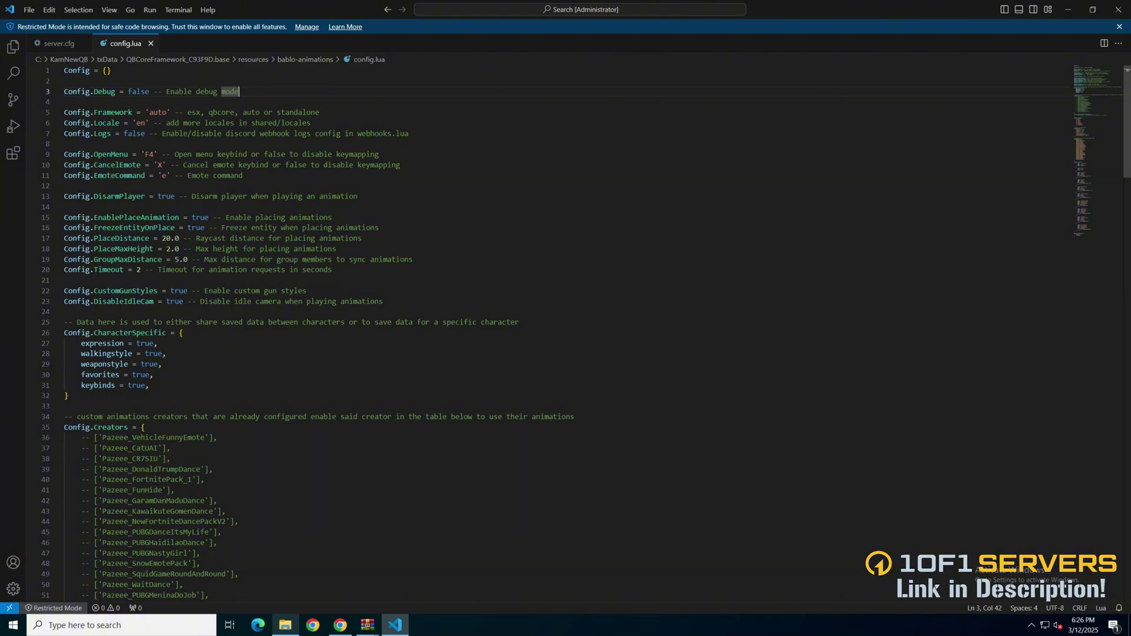
Change the Holstering, DisableCombatRoll and DisableLeaning module values from false to true.
scroll(565, 330, "down", 4)
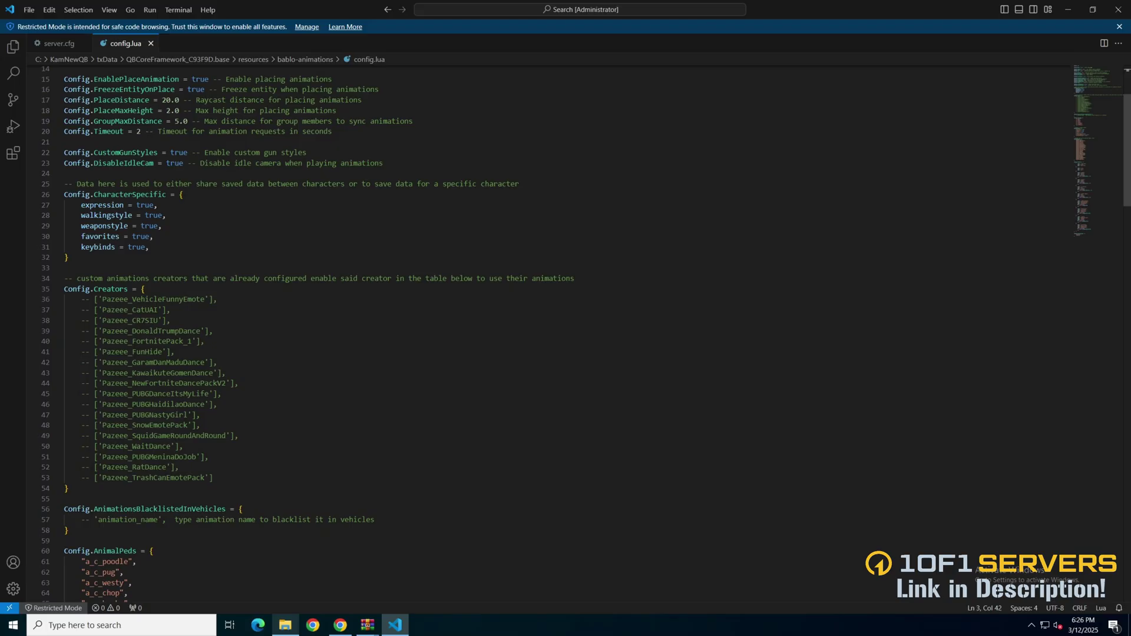
scroll(566, 329, "down", 4)
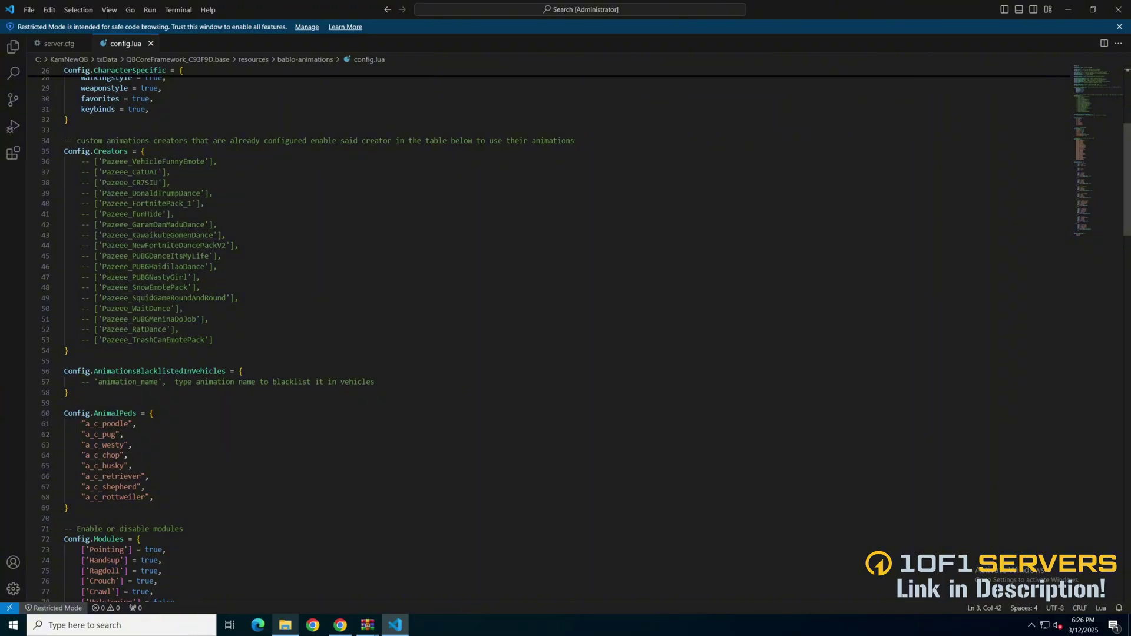
scroll(565, 330, "down", 7)
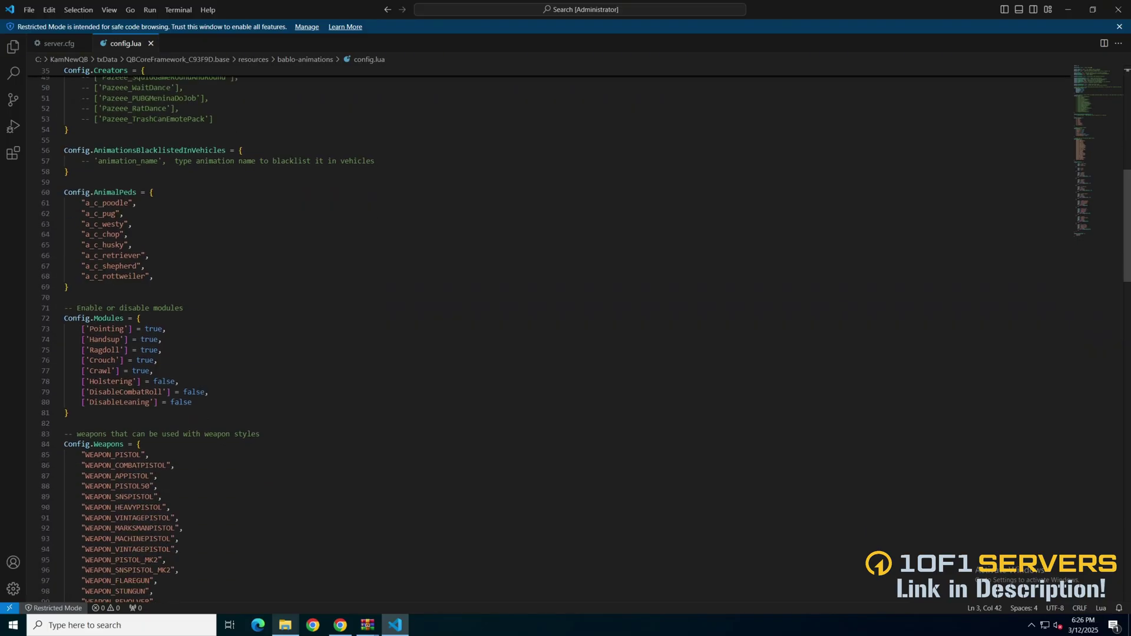
double_click(164, 381)
type("true")
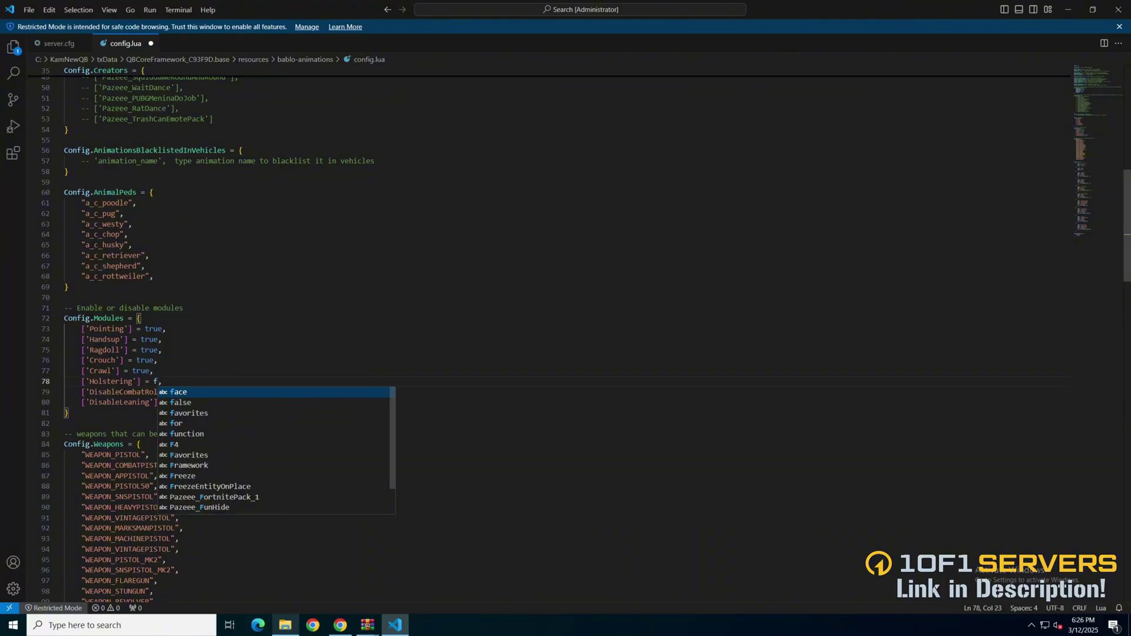
double_click(193, 392)
type("true")
double_click(181, 402)
type("true")
Scroll through the rest of config.lua to the end of the file.
scroll(566, 330, "down", 8)
left_click(150, 344)
scroll(566, 330, "down", 6)
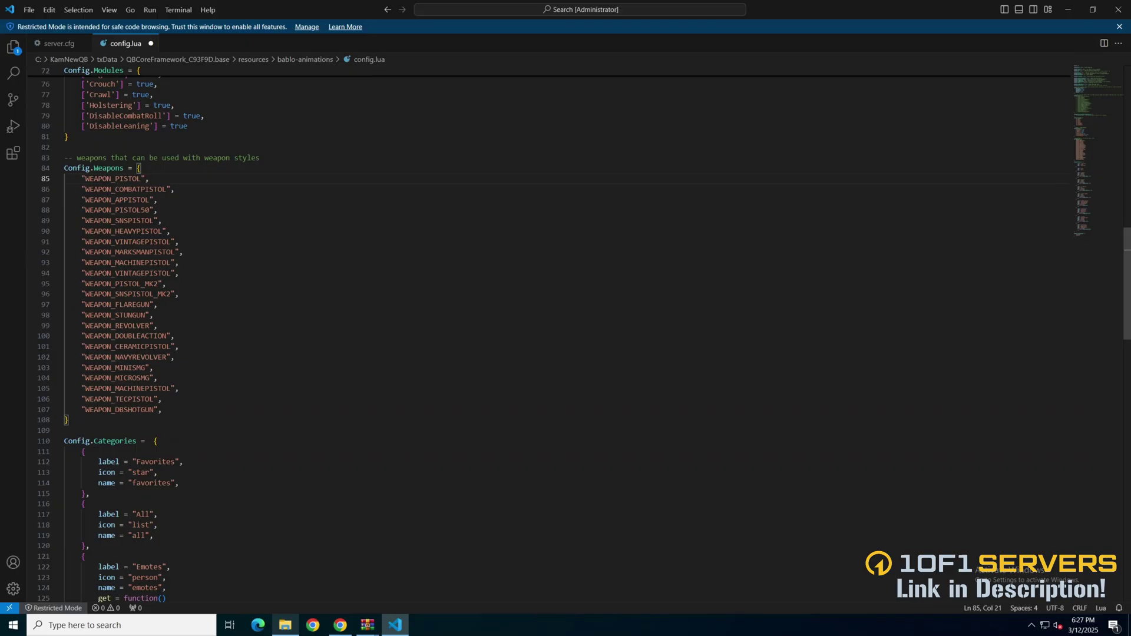
scroll(565, 339, "down", 9)
scroll(565, 339, "down", 20)
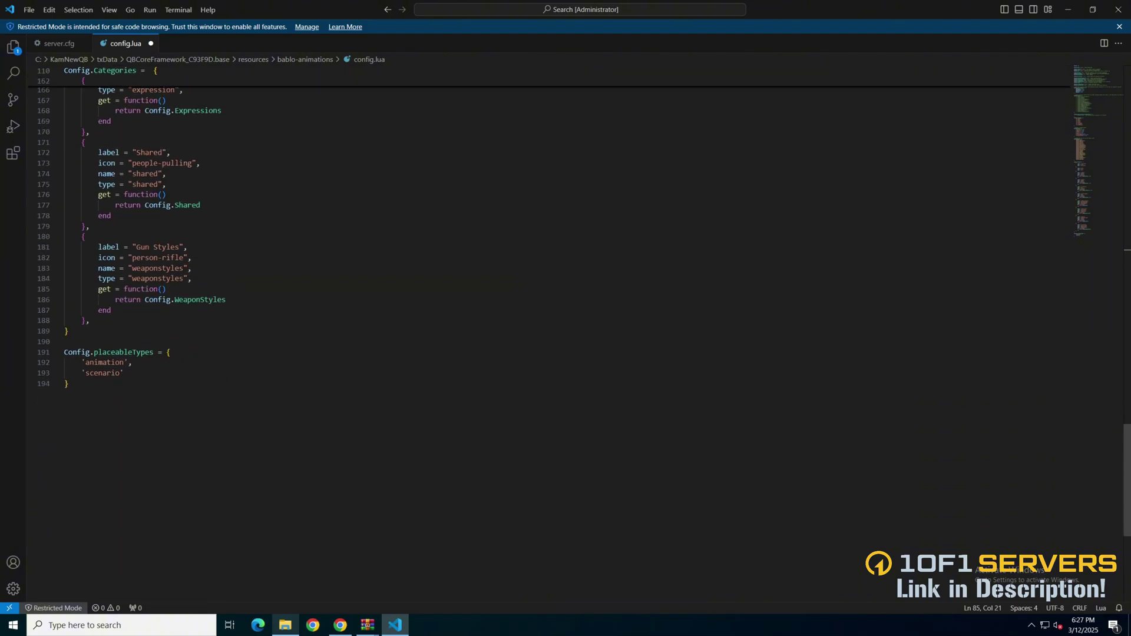